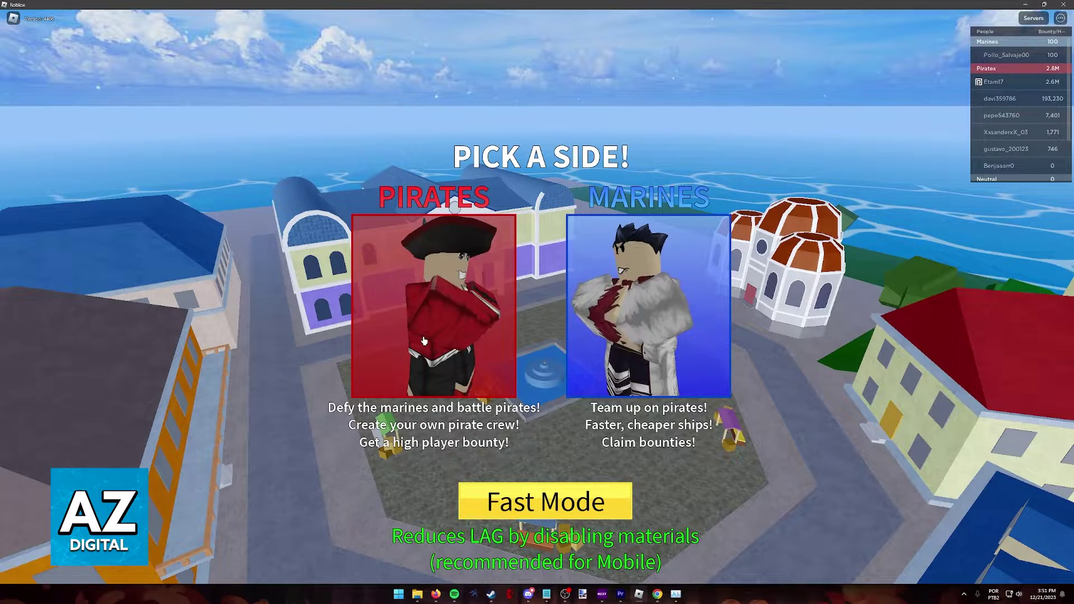
- Turn on Fast Mode, then join the Pirates team at the starter island
left_click(555, 514)
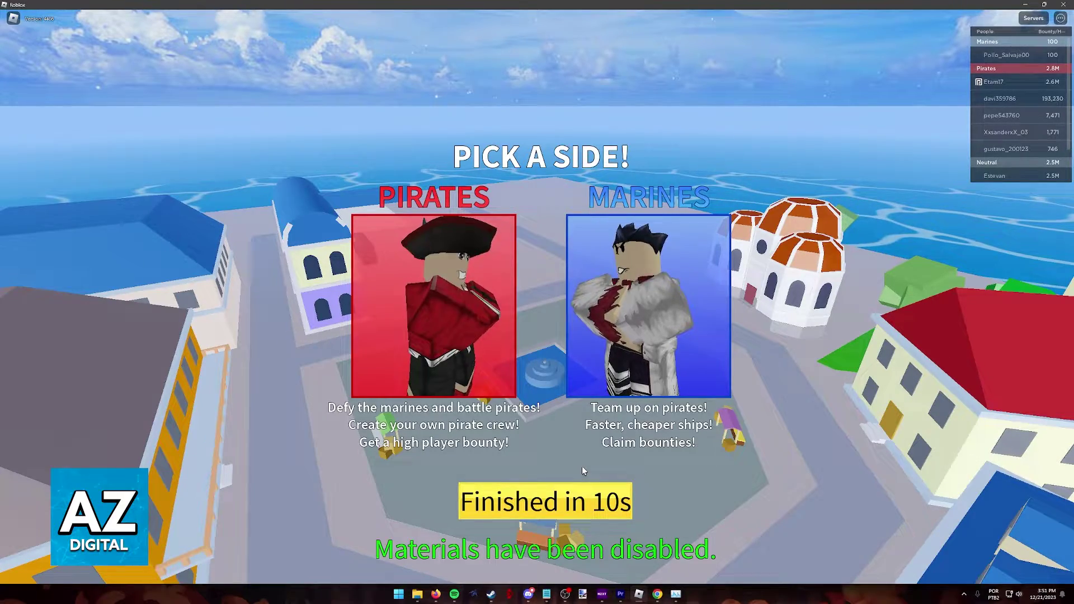
left_click(406, 280)
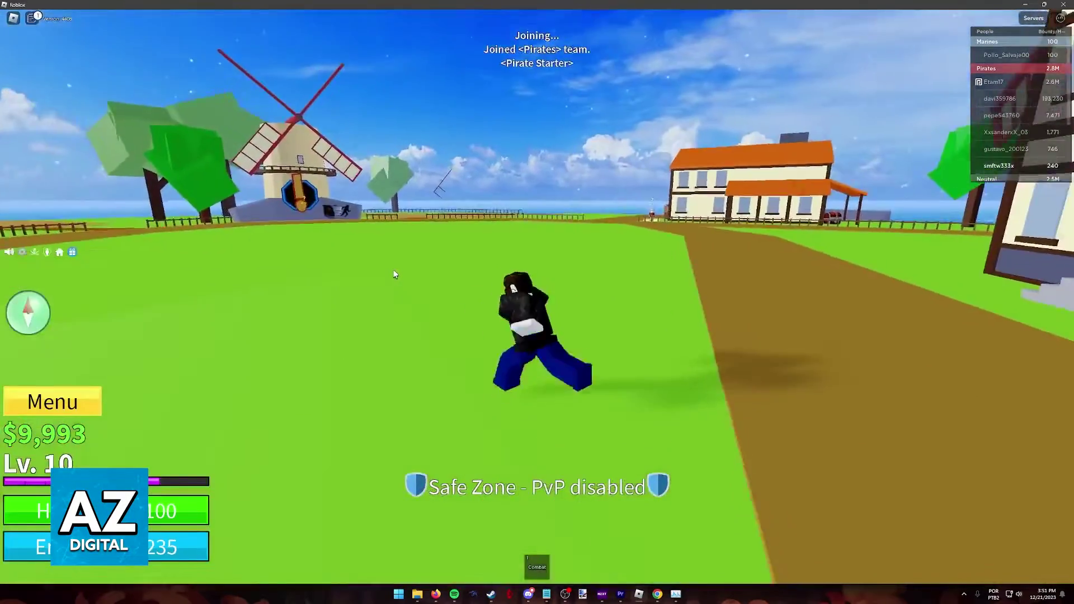
- Run toward the house and swing the camera past the windmill and house
key("w")
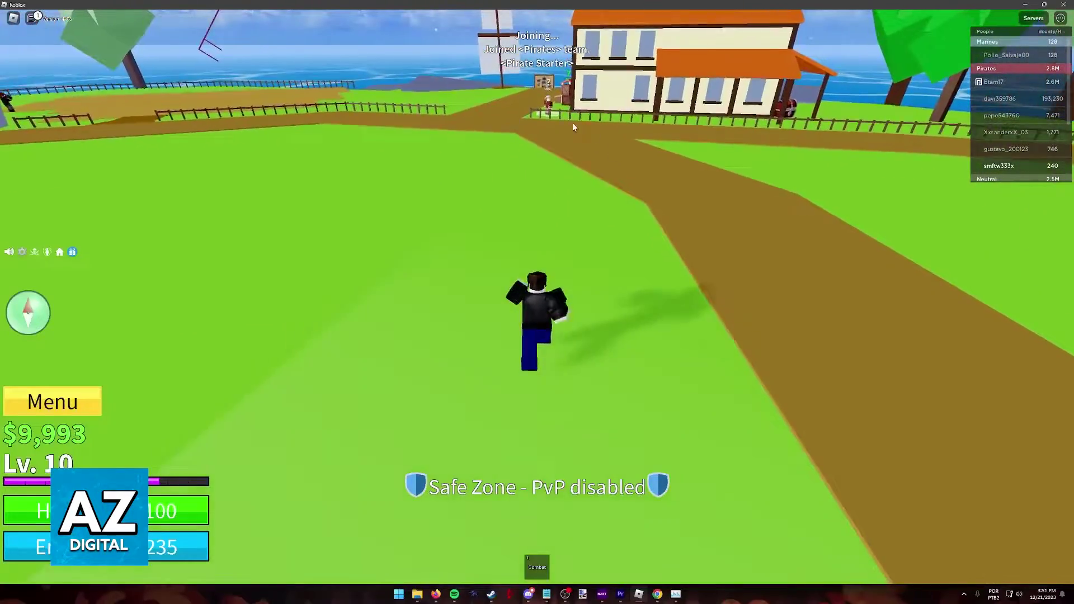
key("Left")
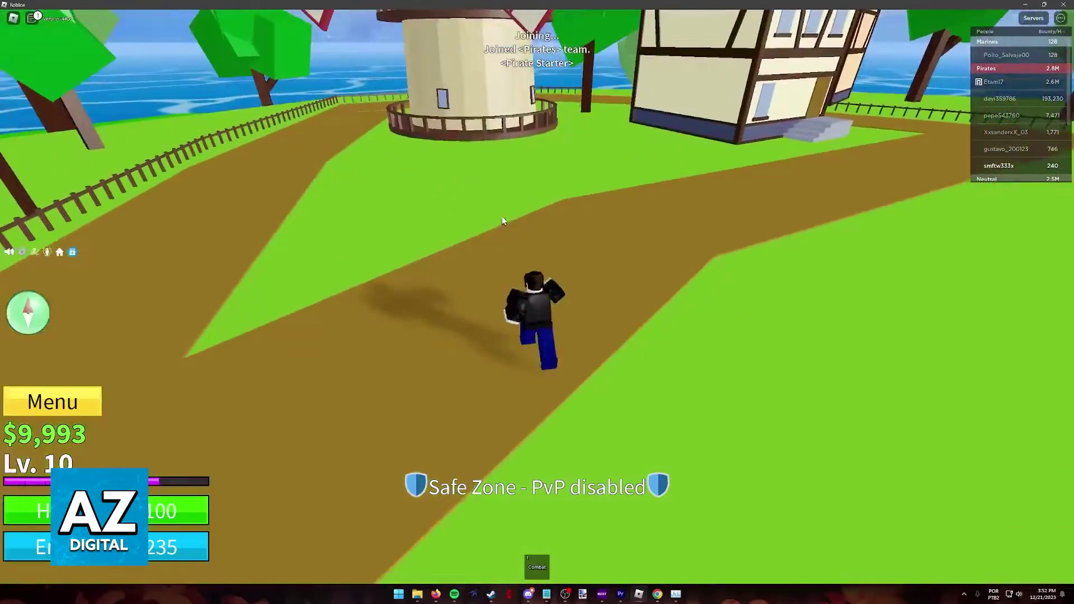
key("Escape")
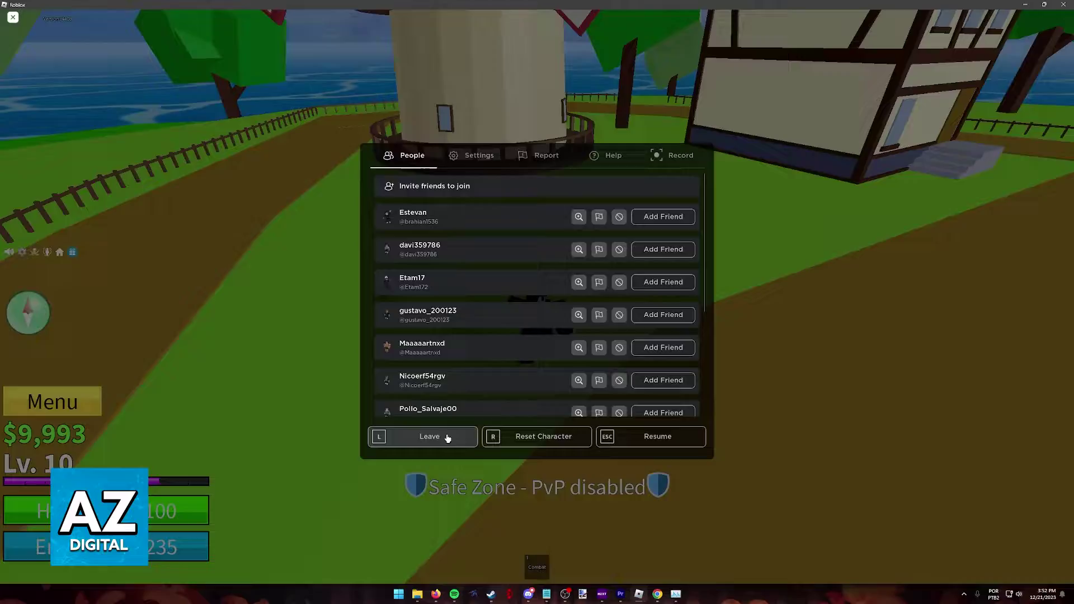
key("Escape")
key("w")
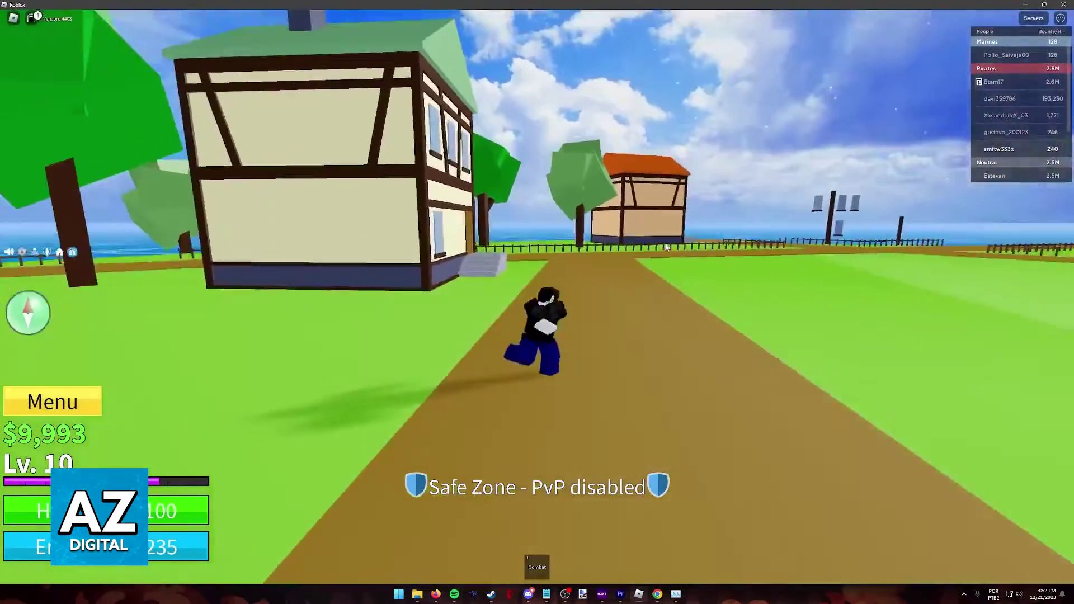
key("Right")
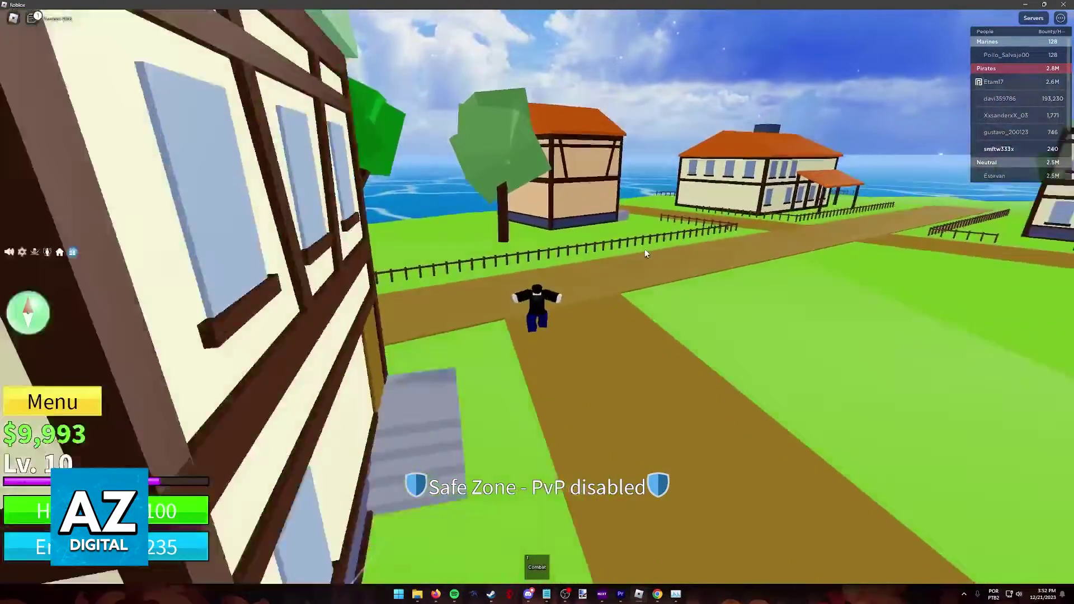
key("Right")
- Zoom into first-person view and look toward the open sea and back at the windmill
scroll(645, 249, "up", 5)
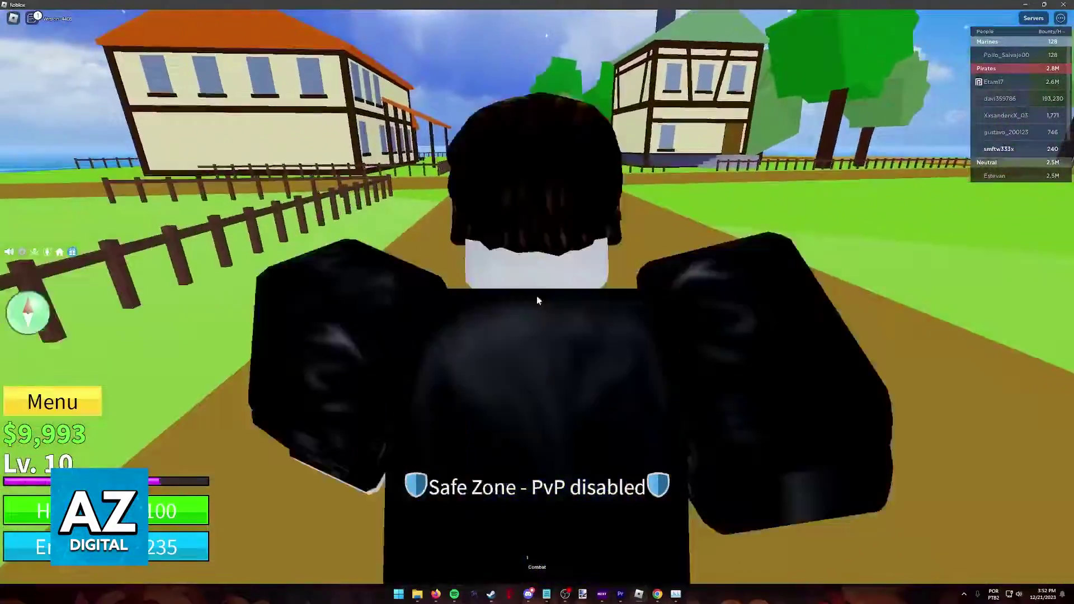
scroll(536, 300, "up", 3)
key("Right")
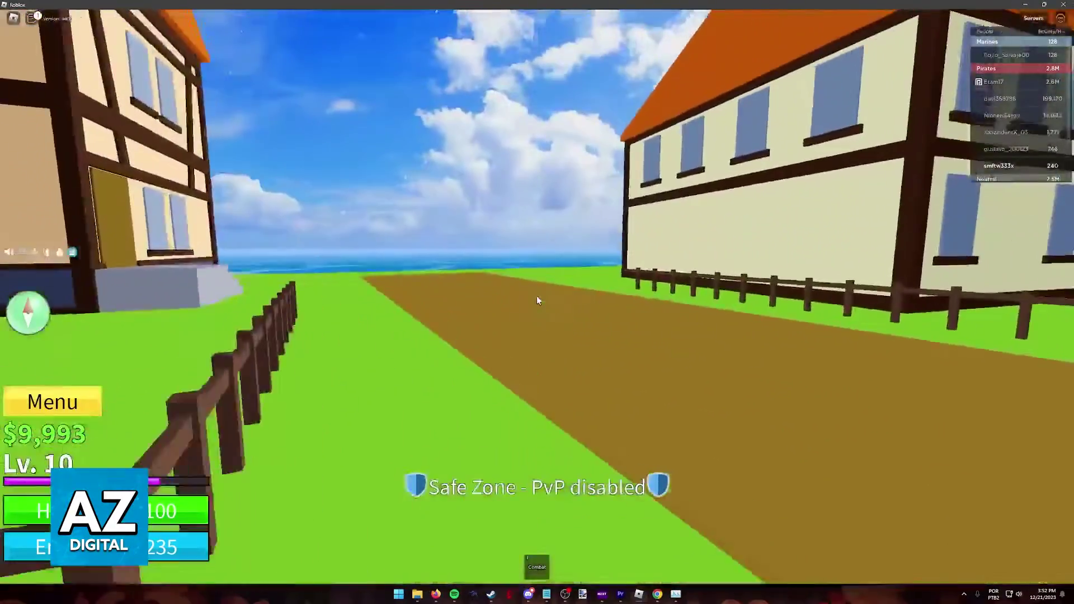
key("Right")
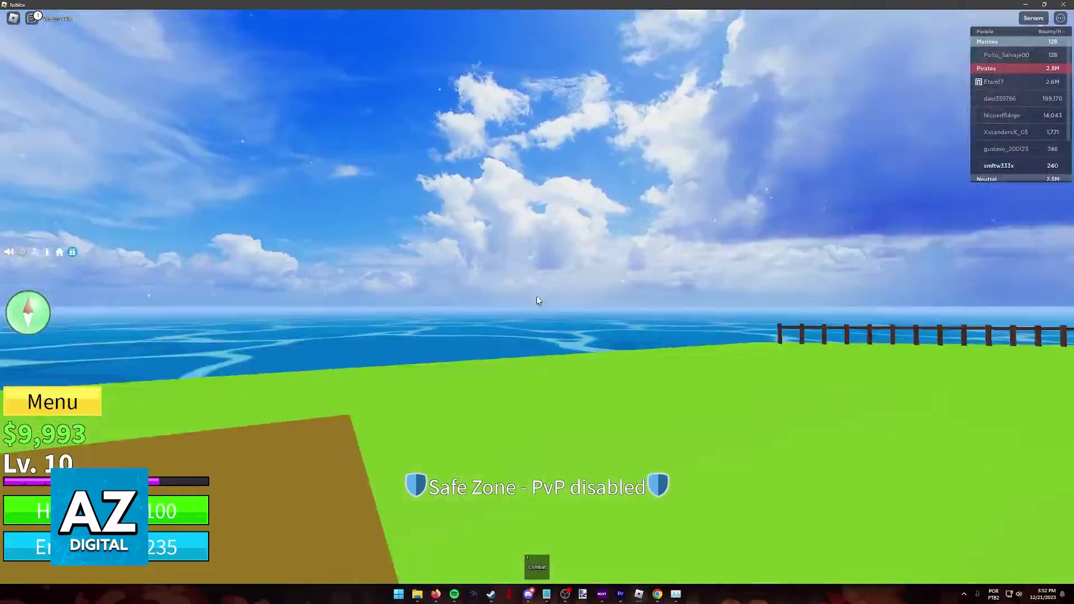
key("Left")
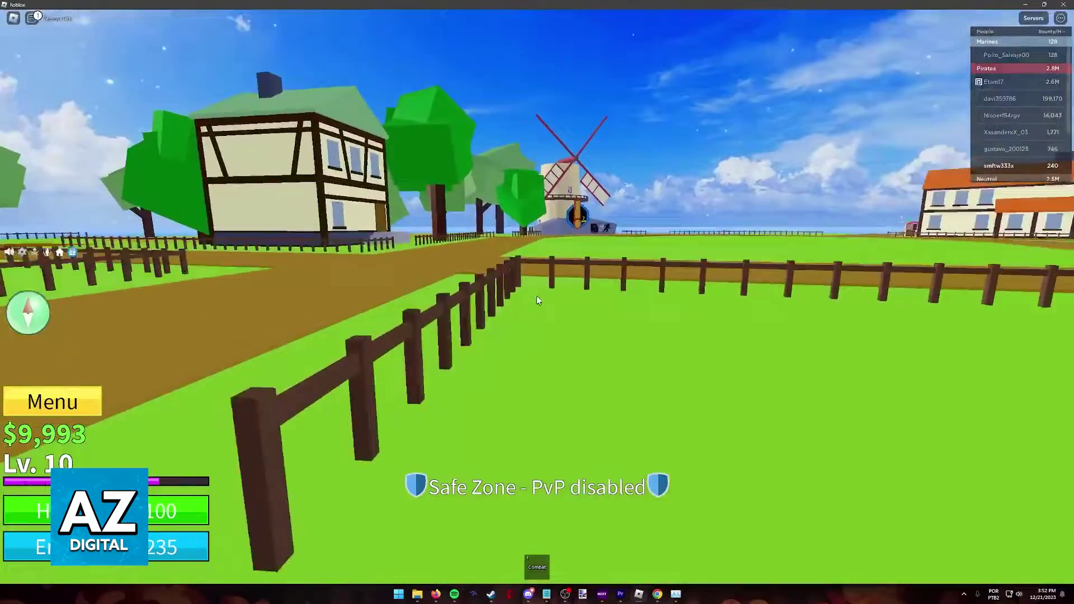
- Walk the dirt path toward the house, face the windmill, and bring up the in-game menu
key("Left")
key("w")
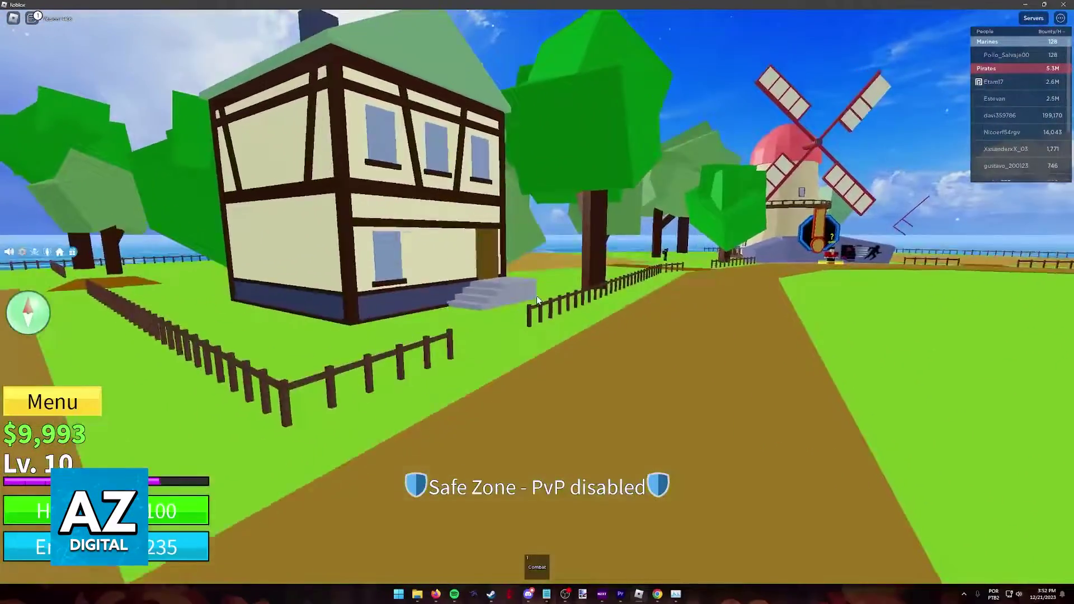
key("Right")
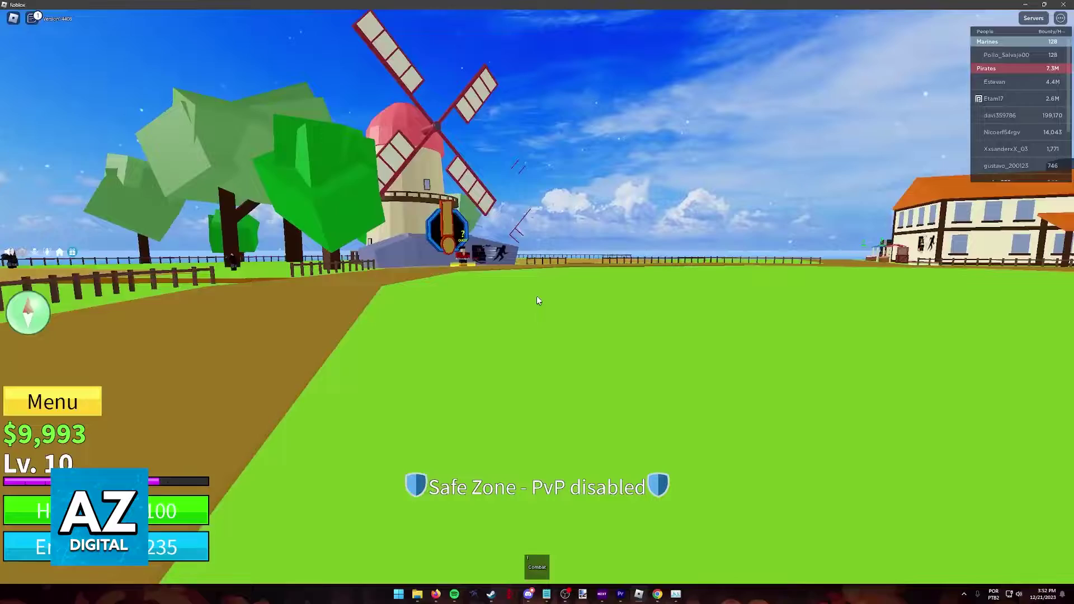
key("Escape")
- In Settings, set Graphics Mode to Manual with Graphics Quality at its lowest bar, then resume play
left_click(478, 158)
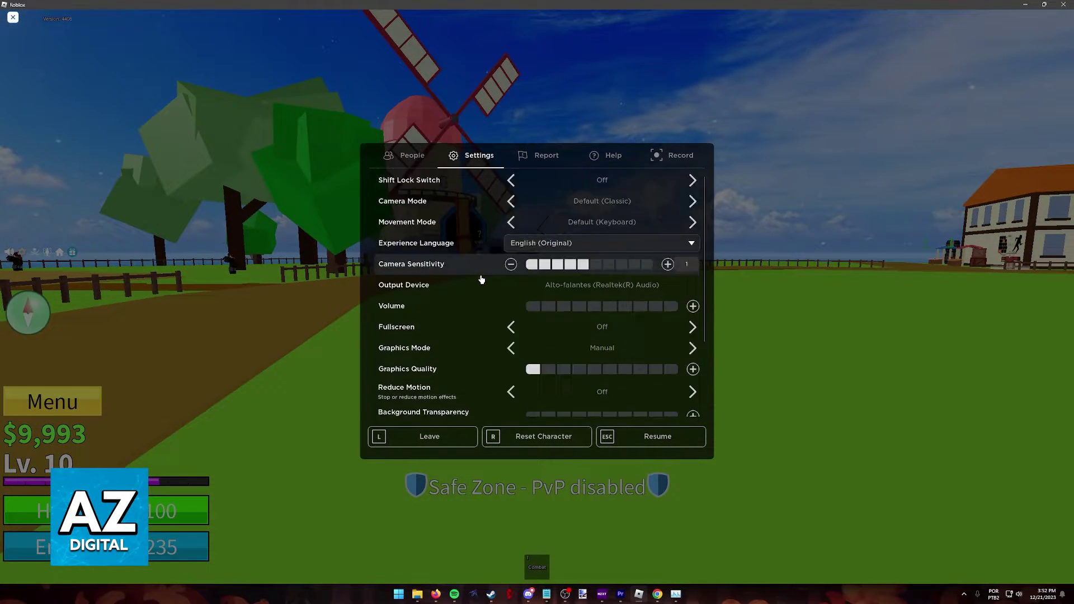
scroll(481, 279, "down", 3)
scroll(464, 357, "up", 3)
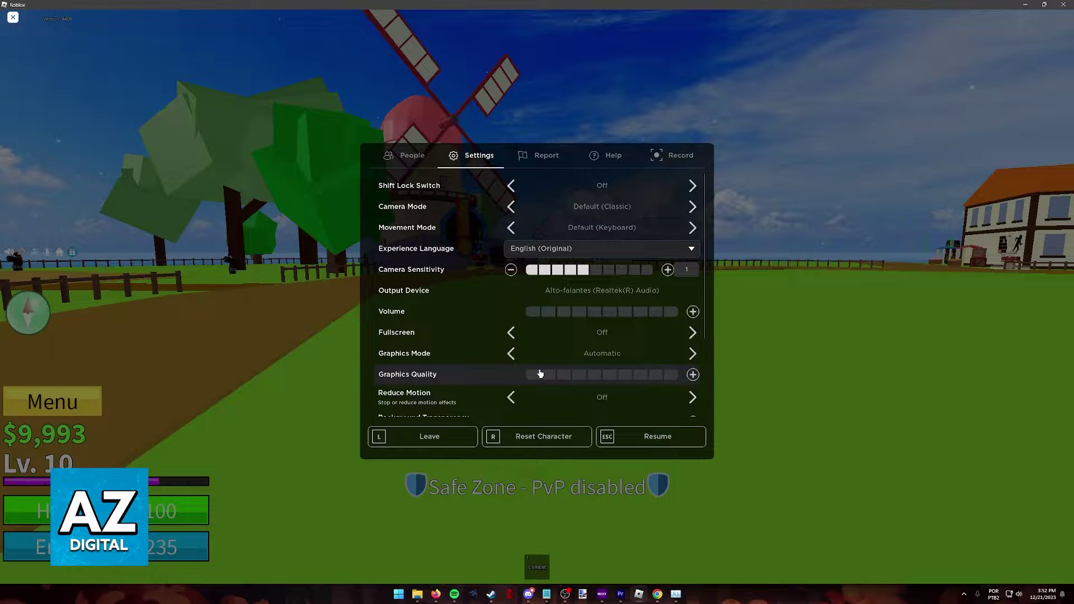
left_click(511, 354)
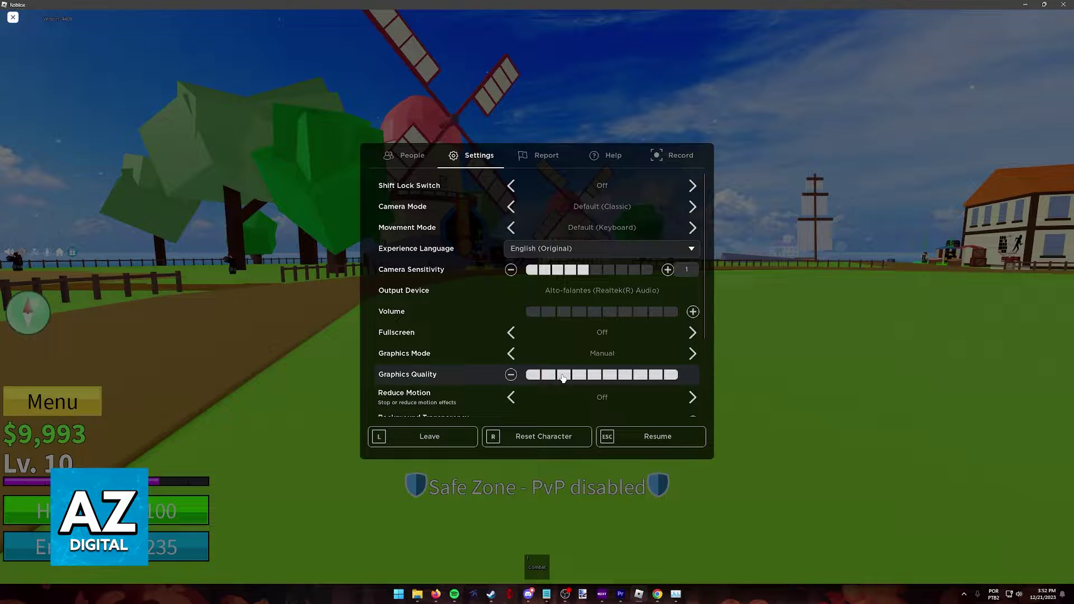
scroll(513, 378, "down", 4)
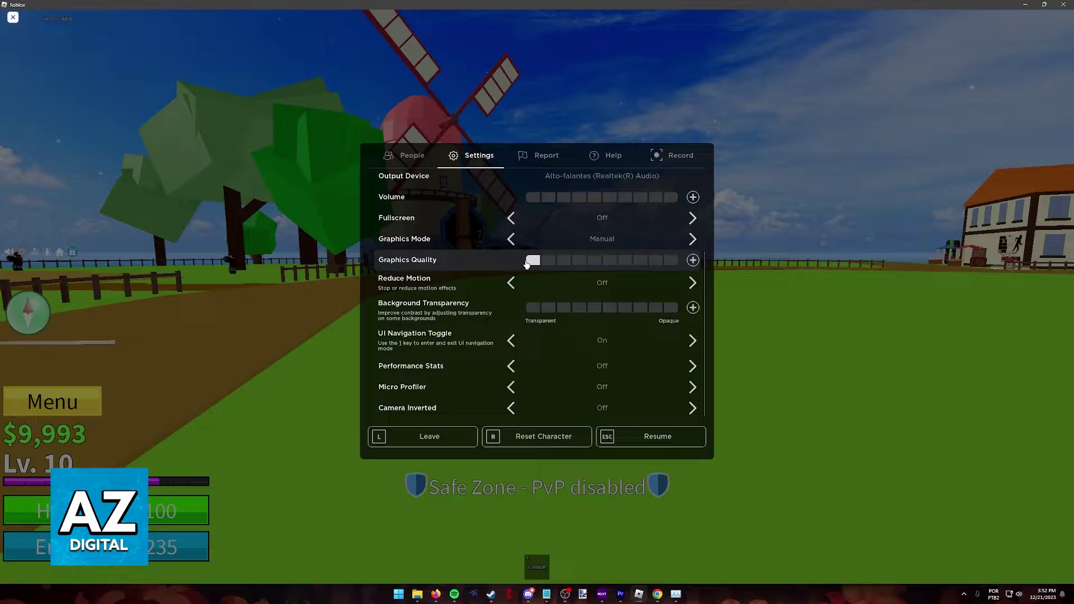
key("Escape")
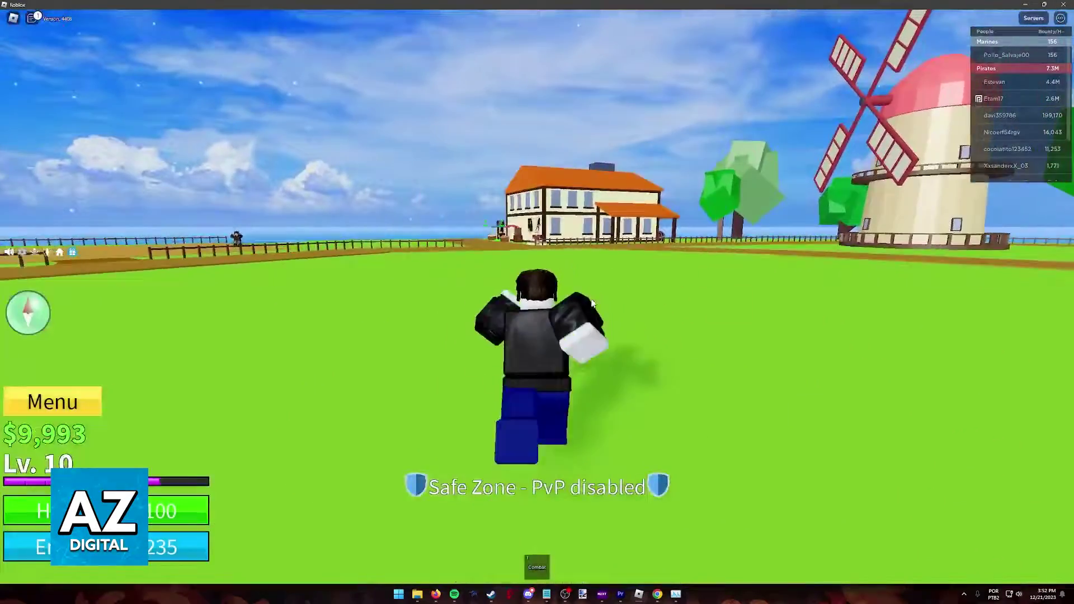
- Run toward the windmill while orbiting the camera around the island
scroll(593, 302, "down", 10)
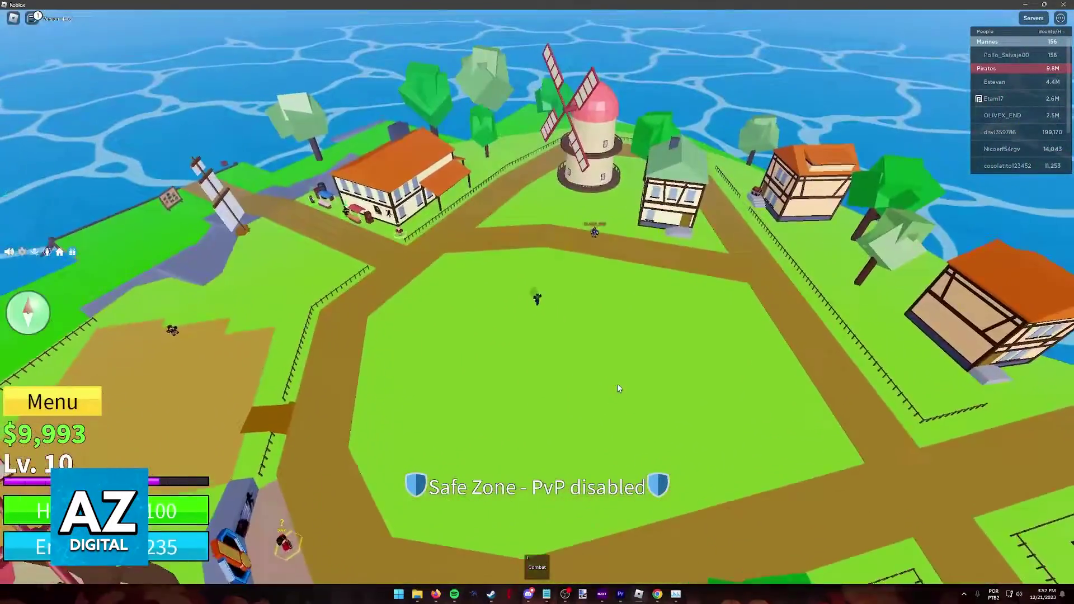
key("w")
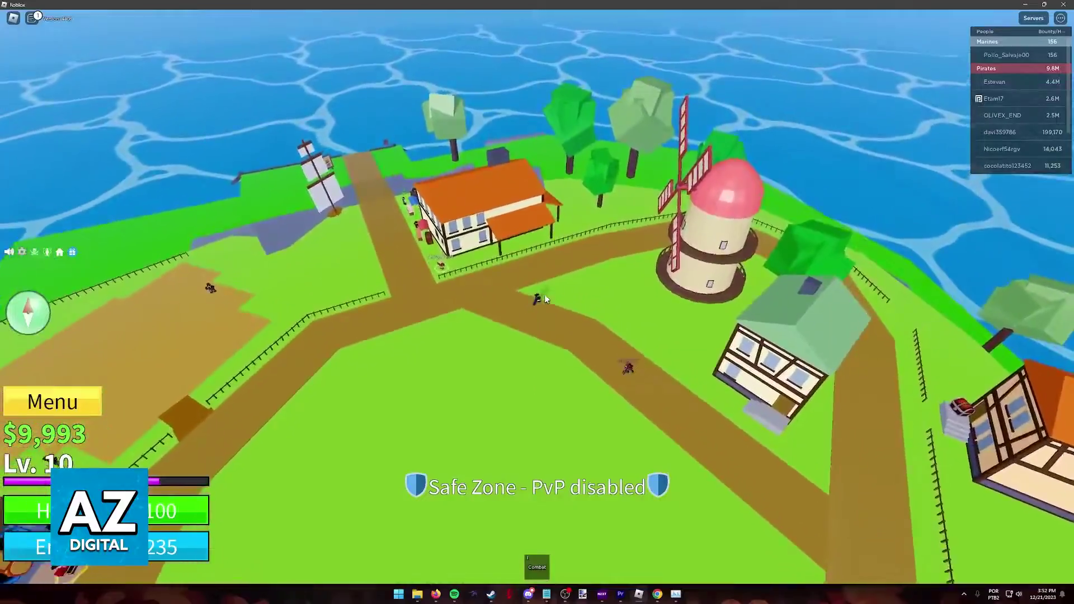
key("Left")
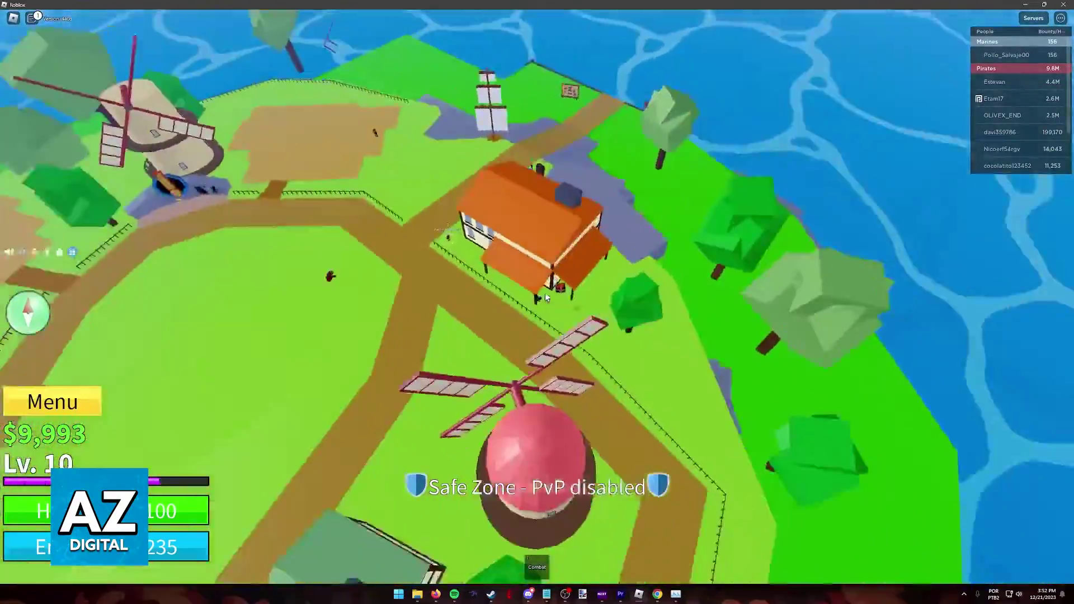
key("Left")
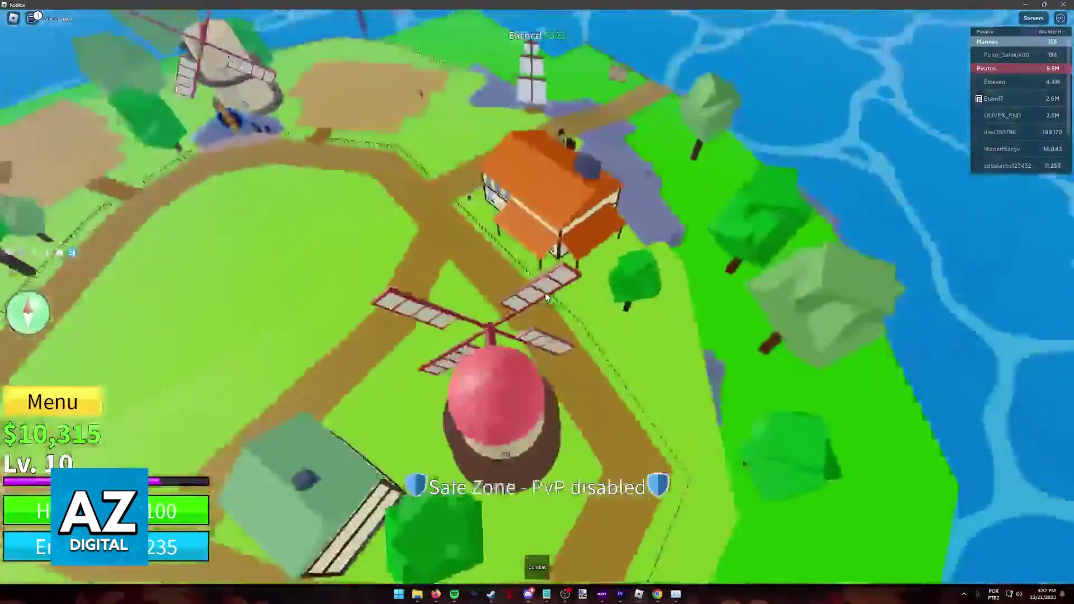
key("Left")
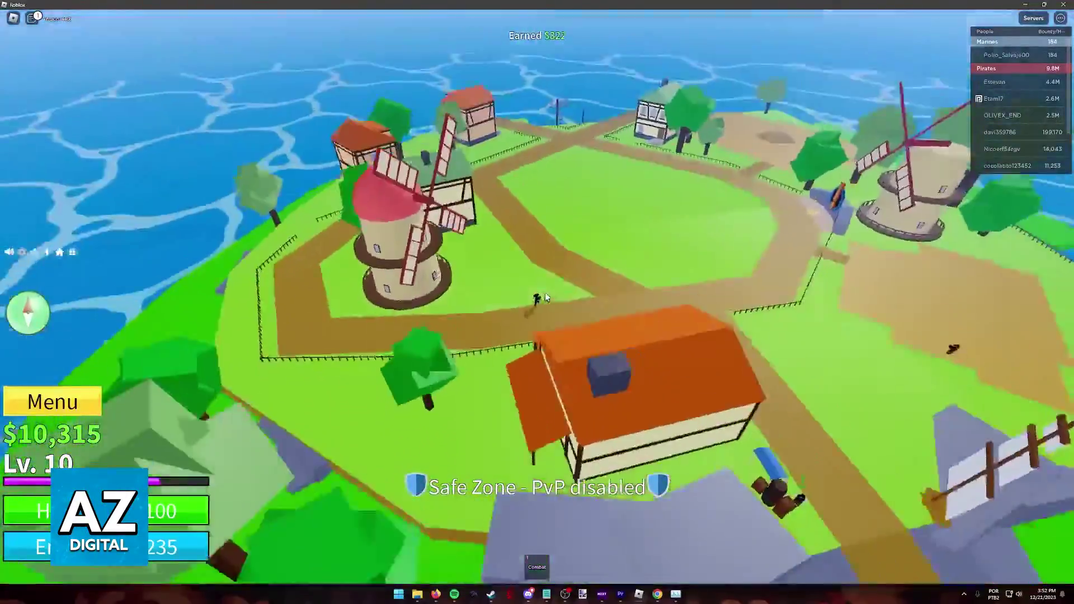
scroll(544, 293, "up", 10)
key("w")
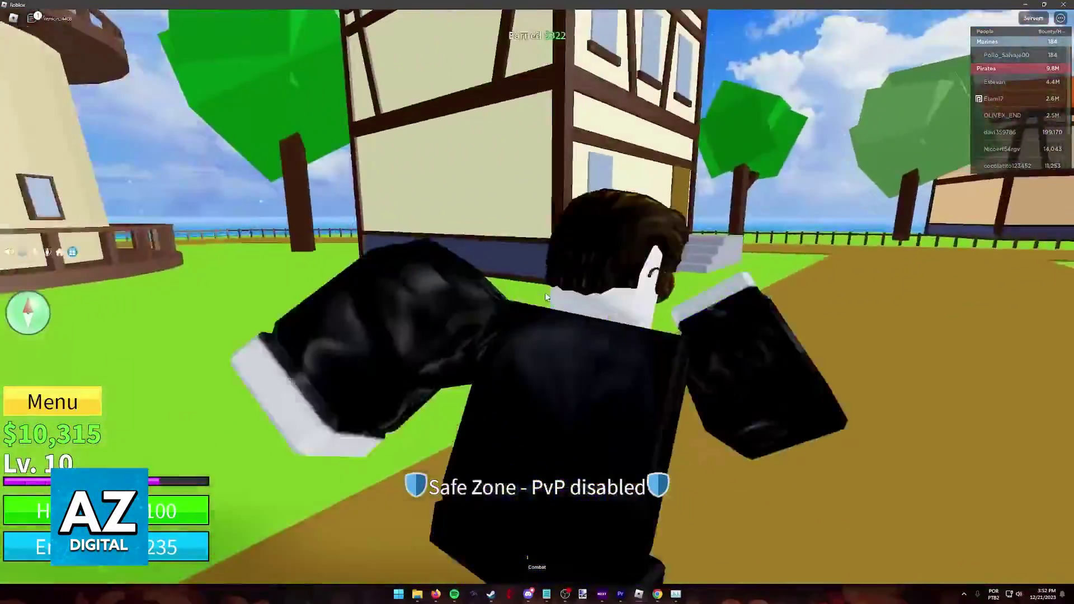
scroll(536, 296, "up", 3)
- Walk to the treasure chest by the house and collect it, raising money to $10,611
key("w")
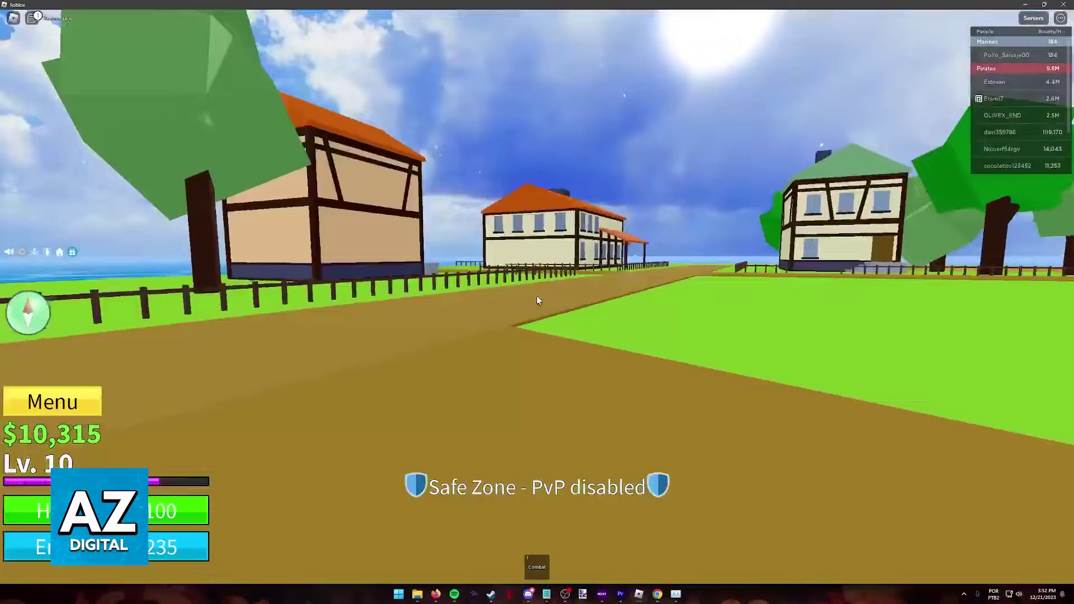
key("w")
key("Left")
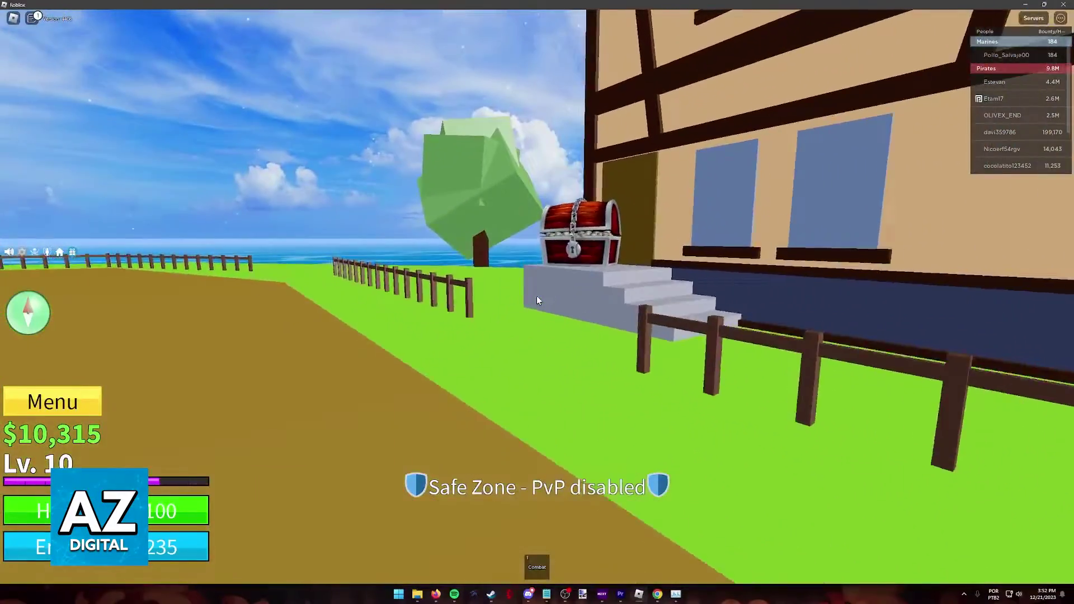
key("w")
key("Left")
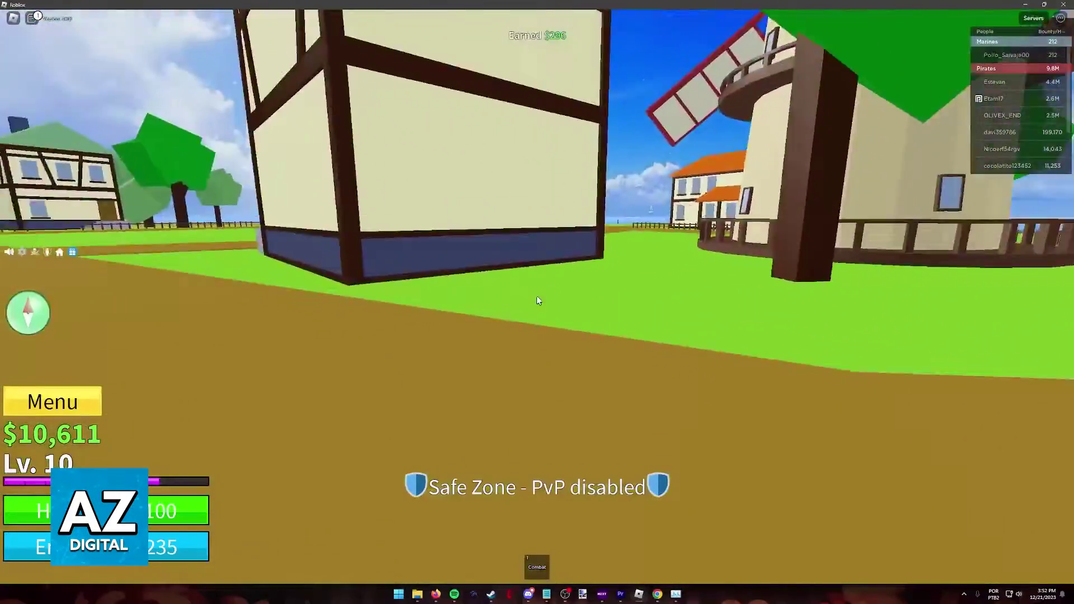
key("Left")
key("w")
scroll(536, 296, "down", 3)
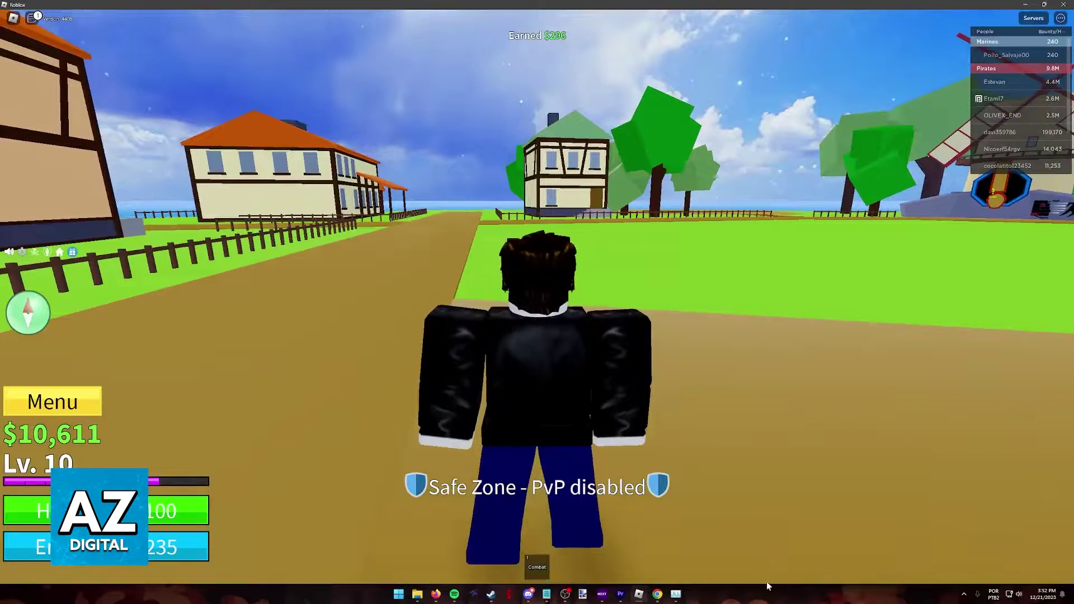
- Check Roblox Game Client's memory in Task Manager (about 1,287.8 MB), then return to the game
right_click(759, 594)
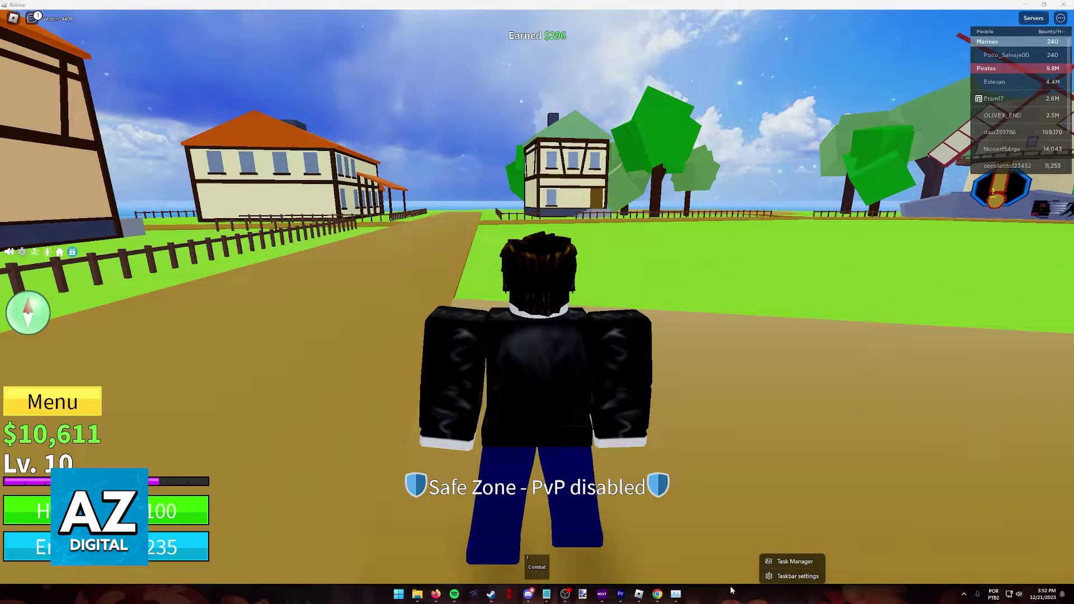
left_click(773, 566)
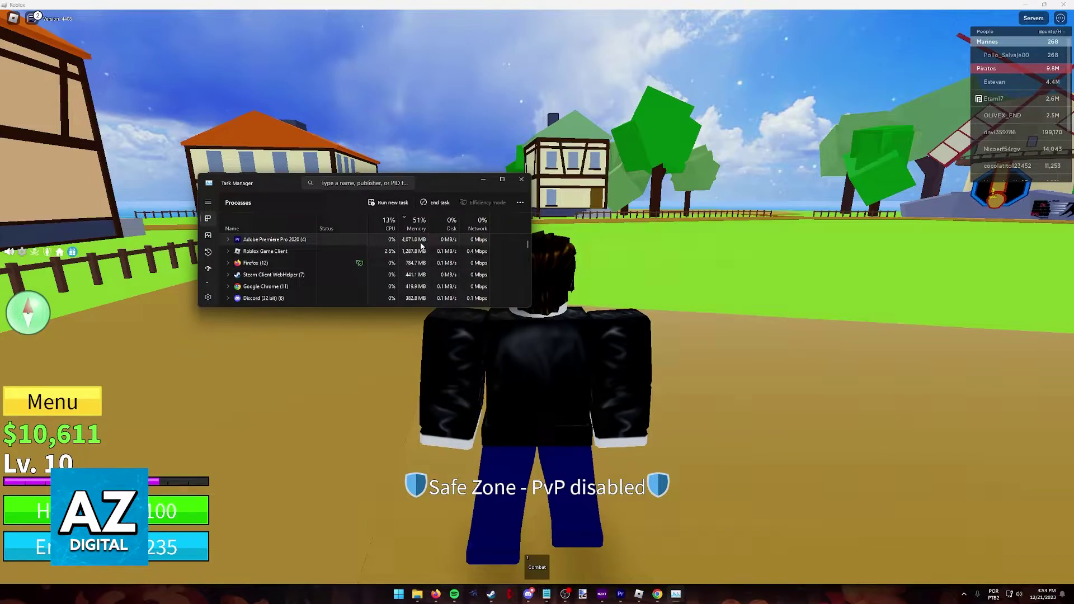
left_click(682, 263)
key("w")
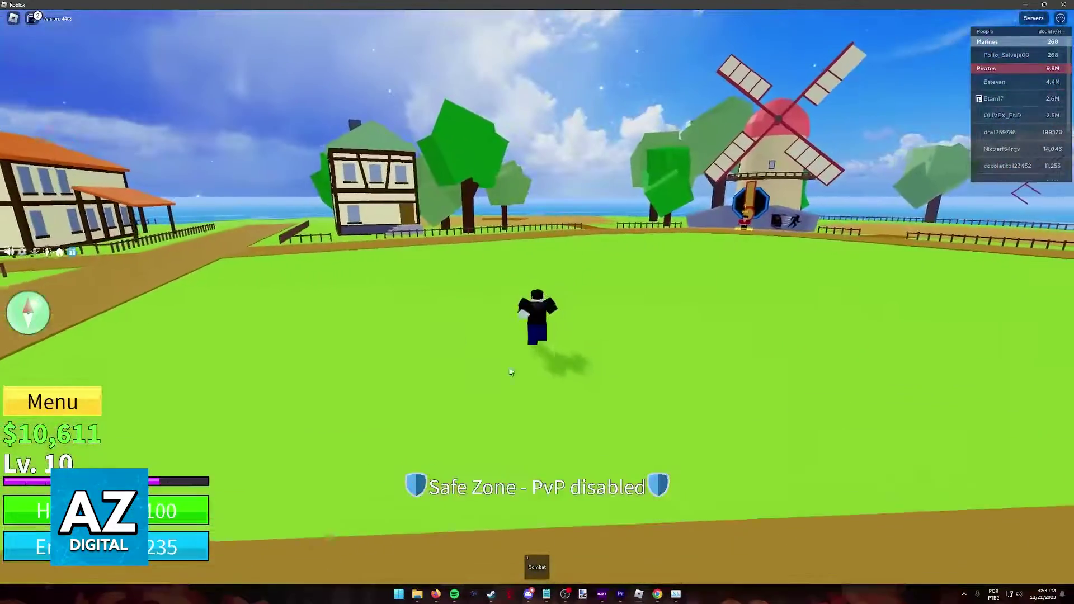
key("alt+Tab")
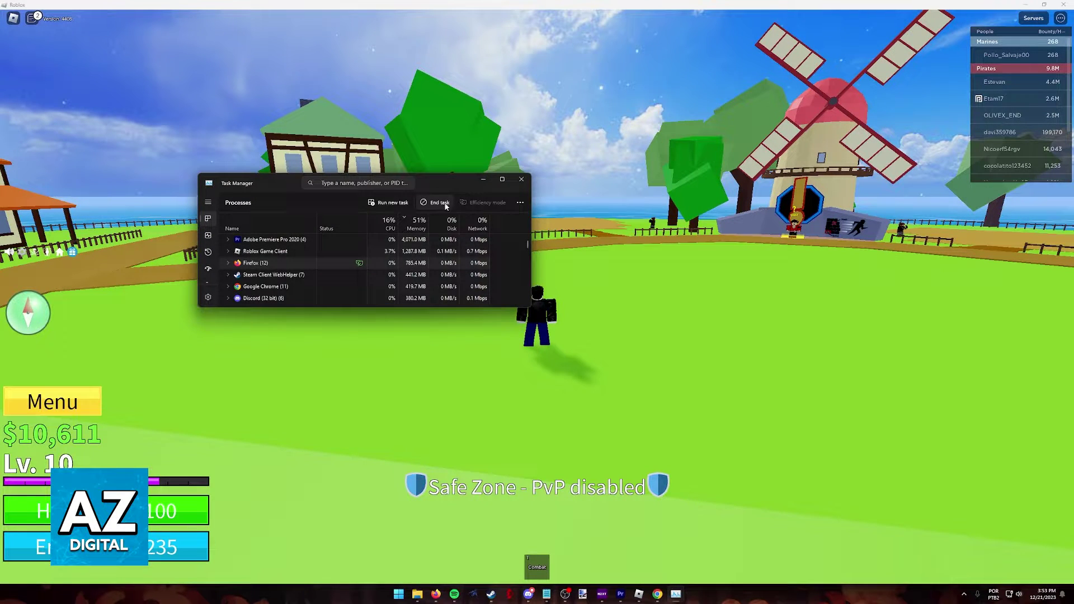
left_click(649, 273)
- Equip the Combat fighting style and run past the windmill toward the bandit area
key("w")
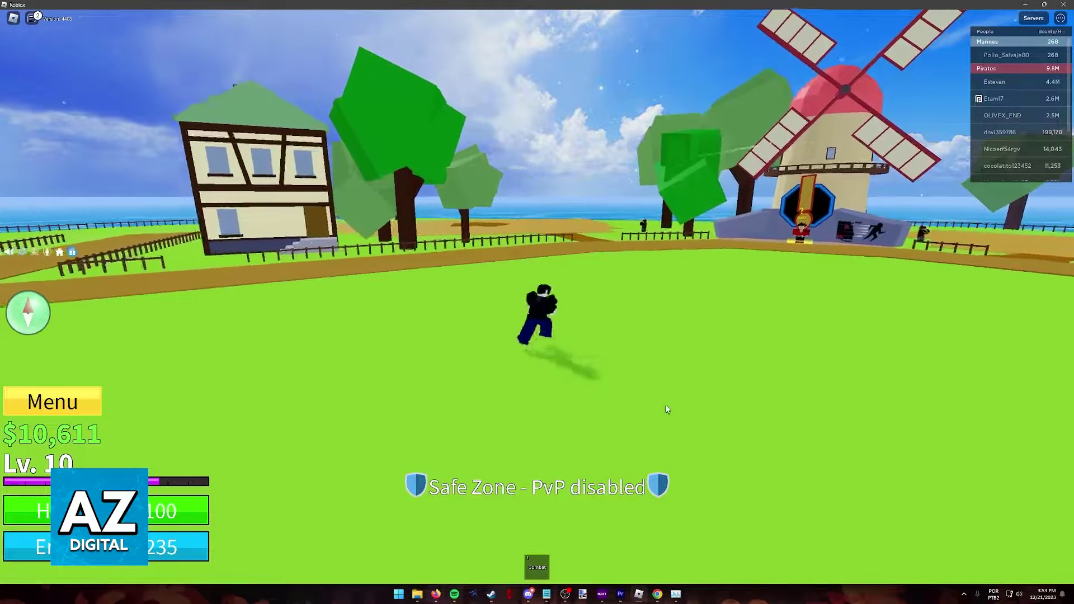
scroll(681, 399, "up", 5)
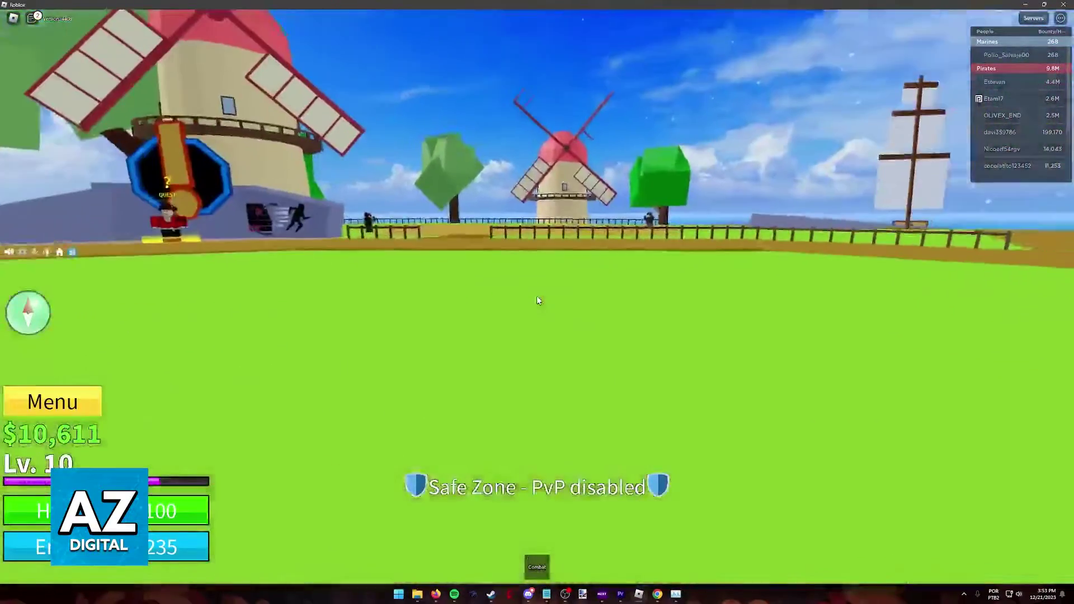
key("1")
key("w")
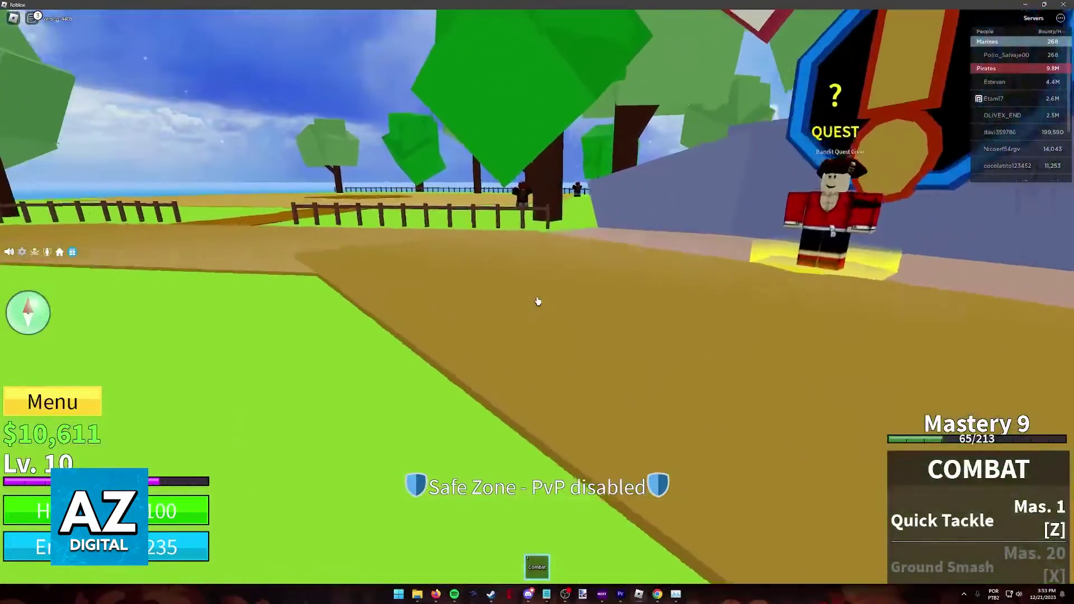
key("w")
key("space")
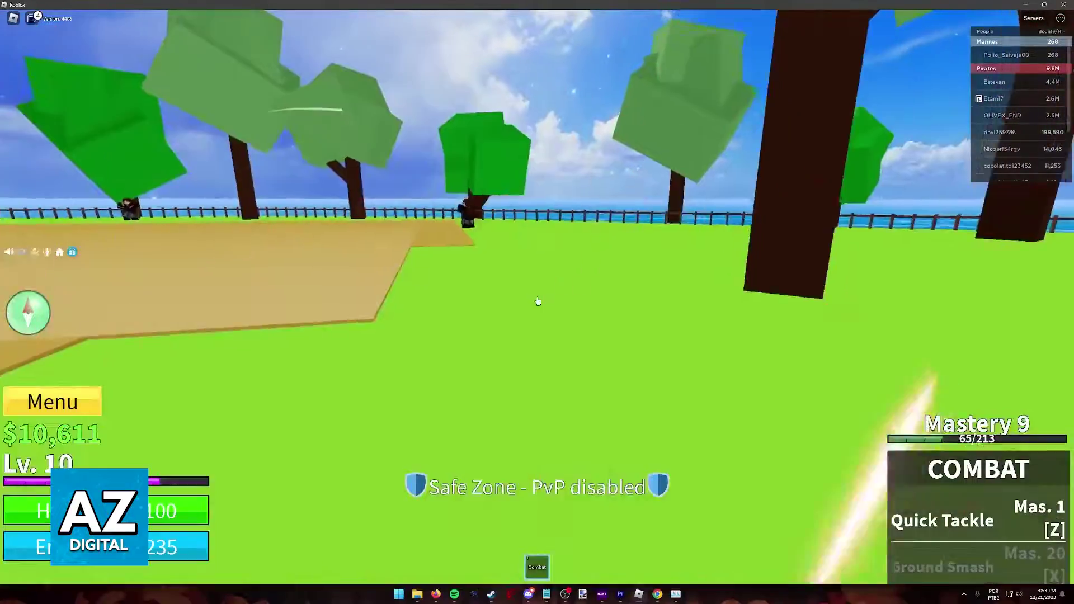
- Punch the bandit until it dies, earning $37 and 37 Exp
left_click(537, 302)
left_click(537, 302)
left_click(537, 302)
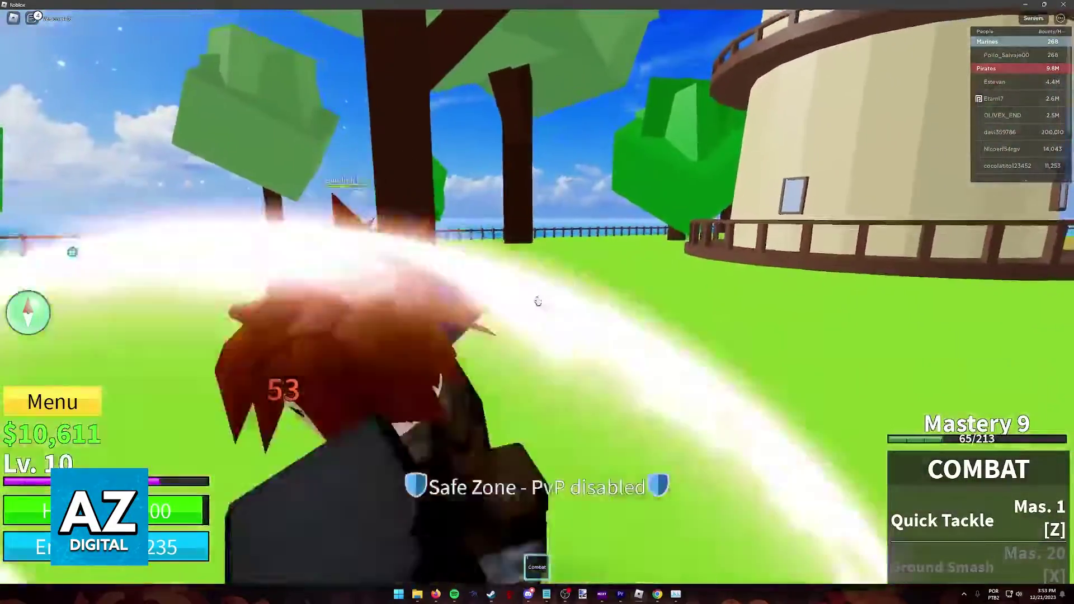
left_click(537, 302)
left_click(537, 302)
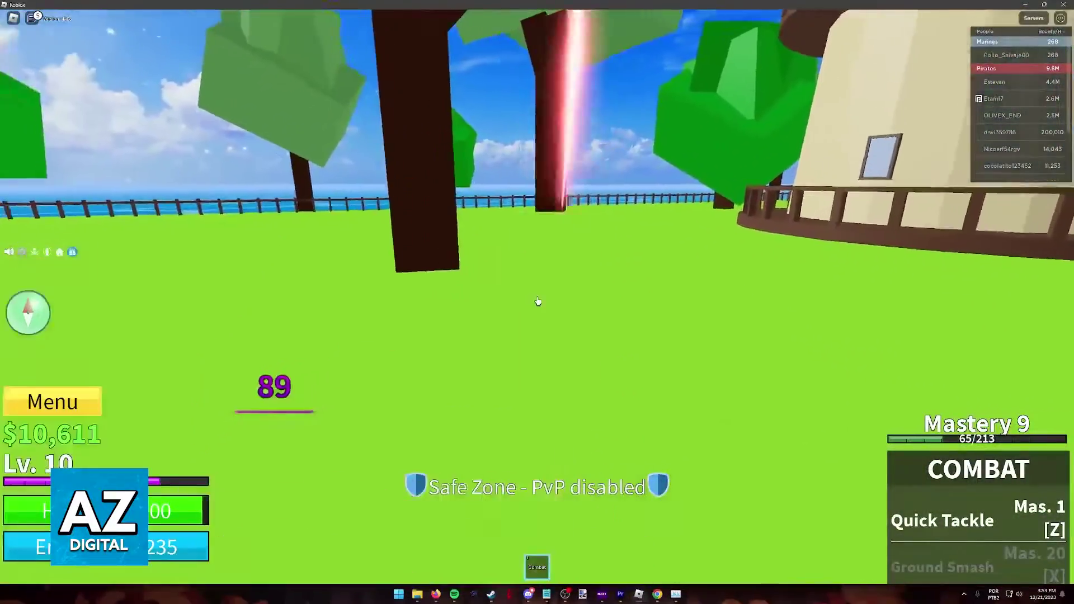
left_click(537, 302)
- Walk back to the village along the house, ending with a view over the house and windmill
key("w")
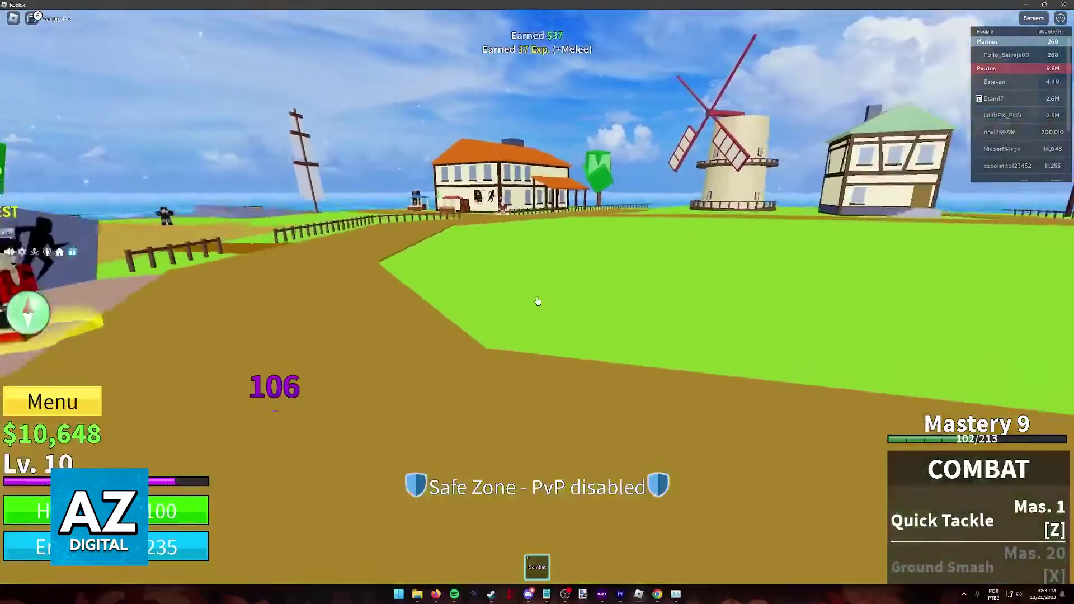
scroll(537, 302, "down", 5)
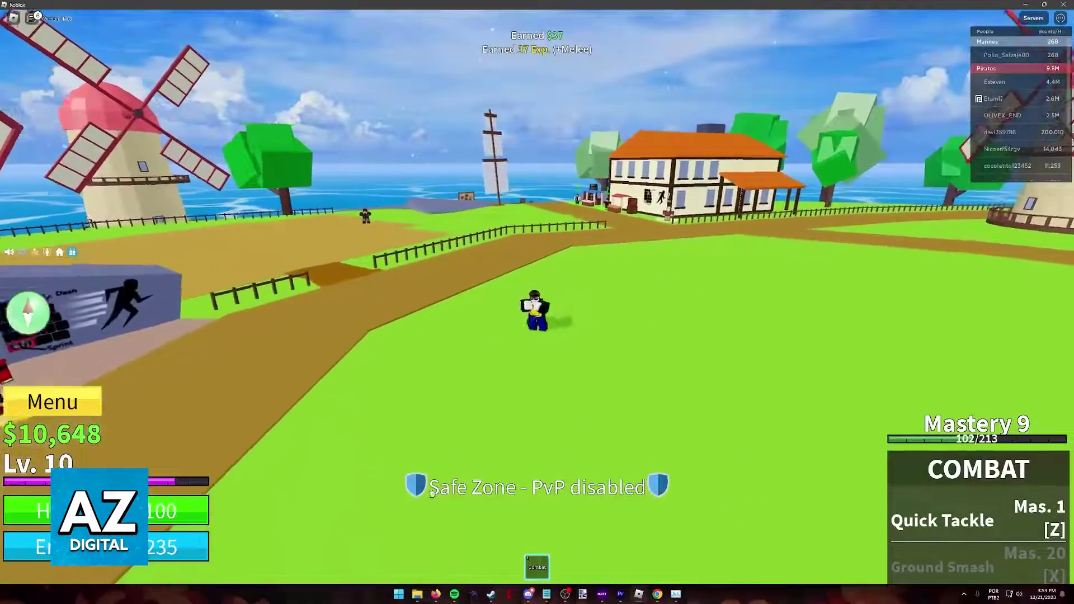
key("Left")
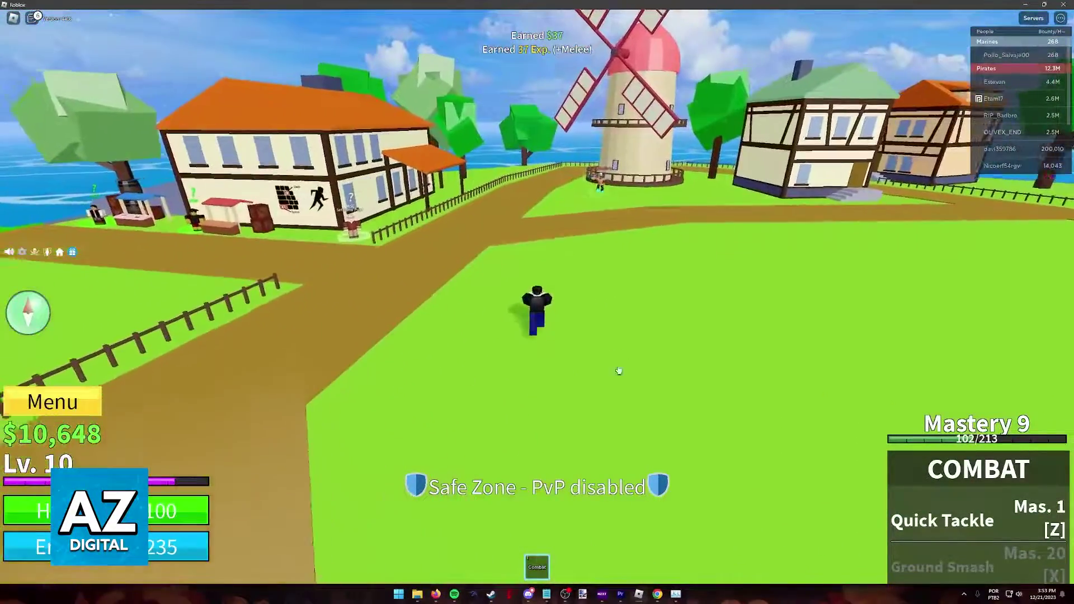
key("w")
key("Left")
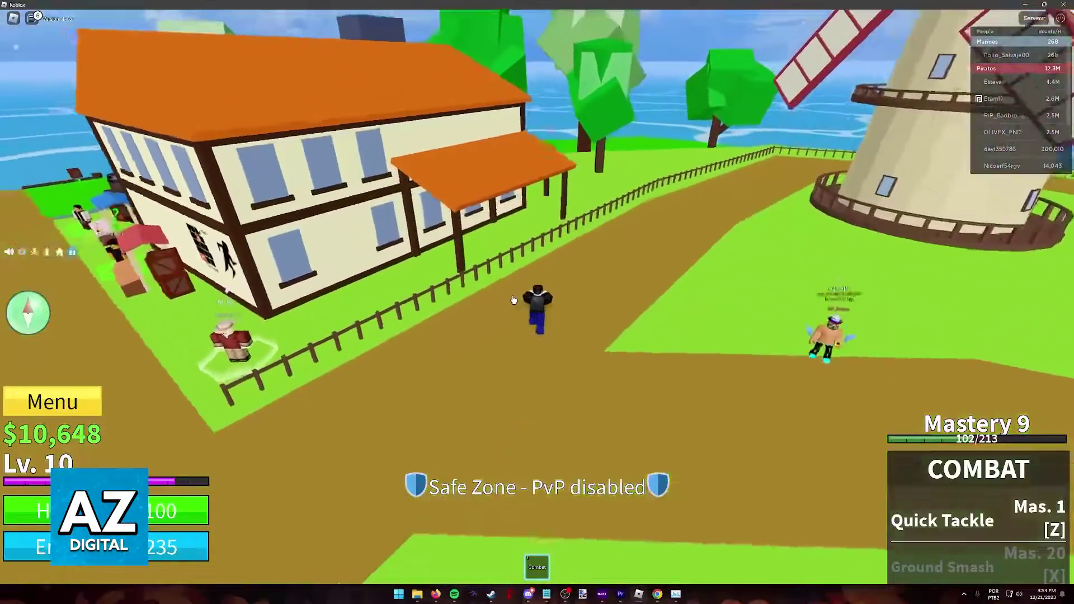
key("w")
key("Left")
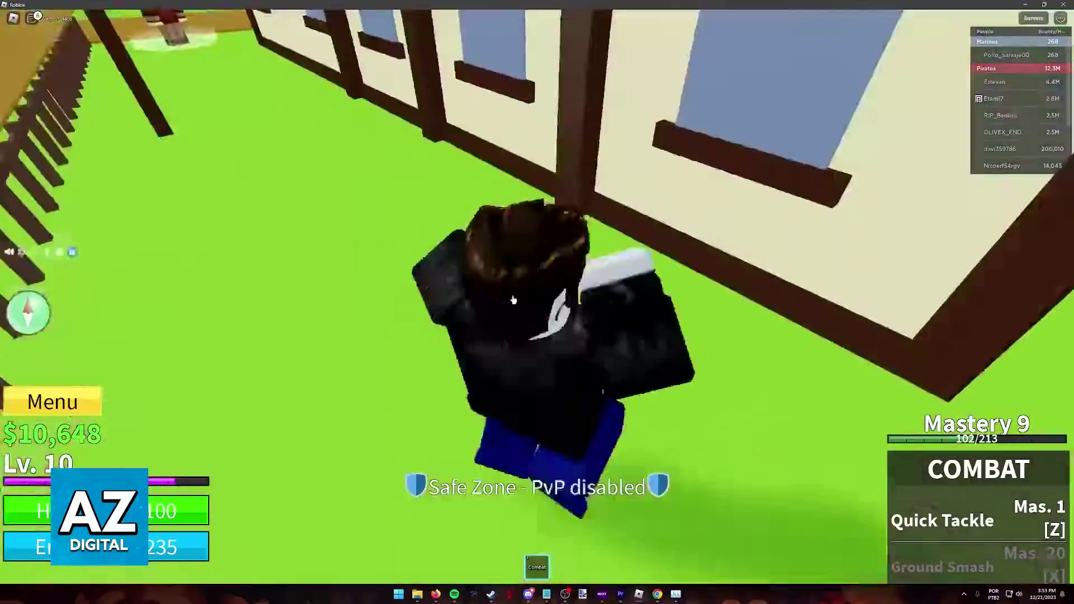
scroll(512, 301, "down", 5)
key("w")
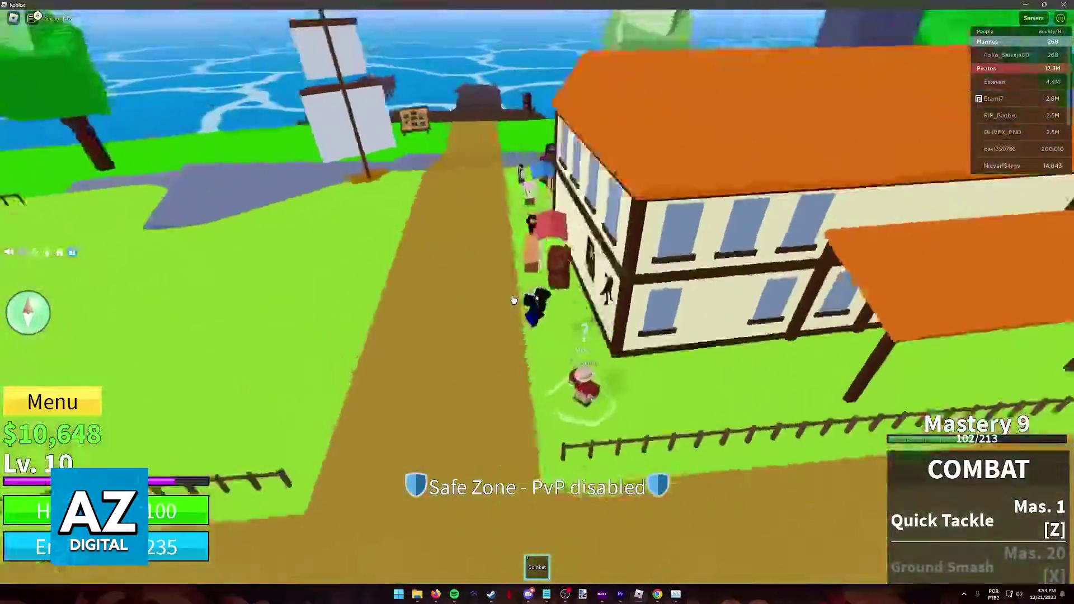
key("Left")
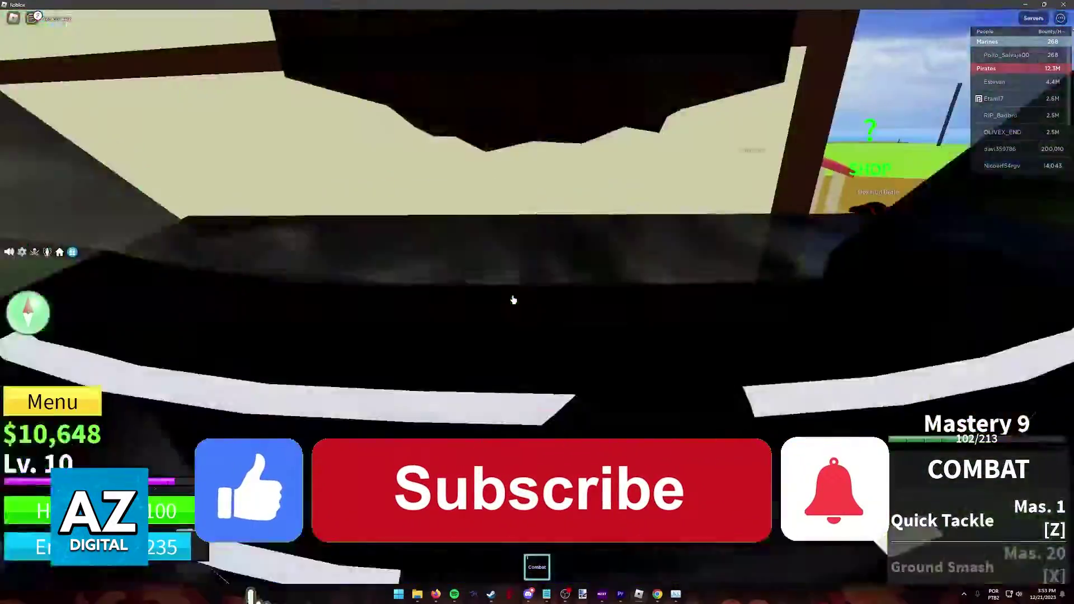
key("Left")
key("Left")
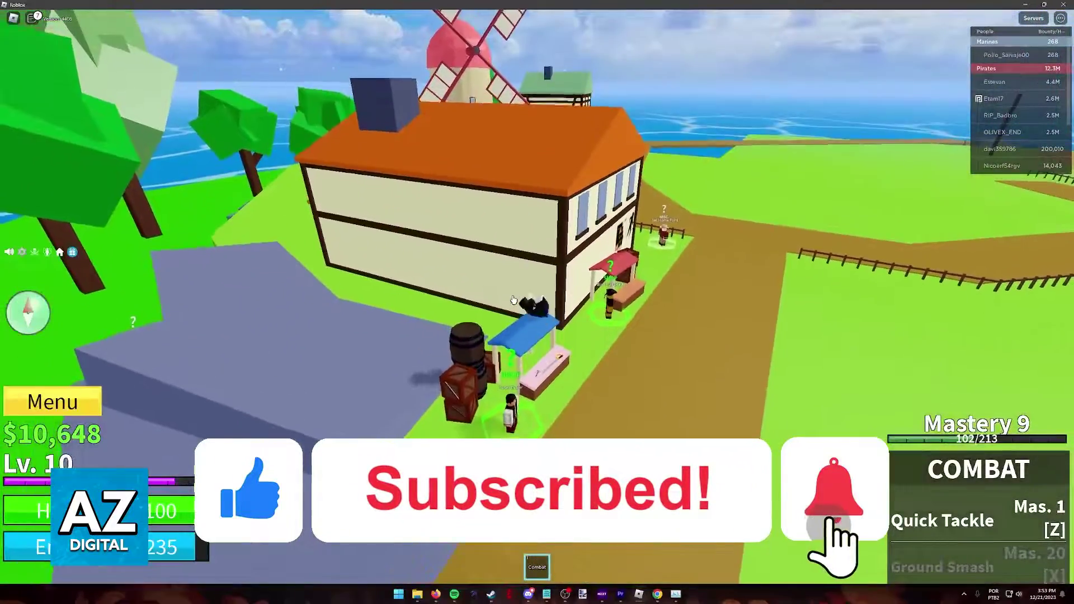